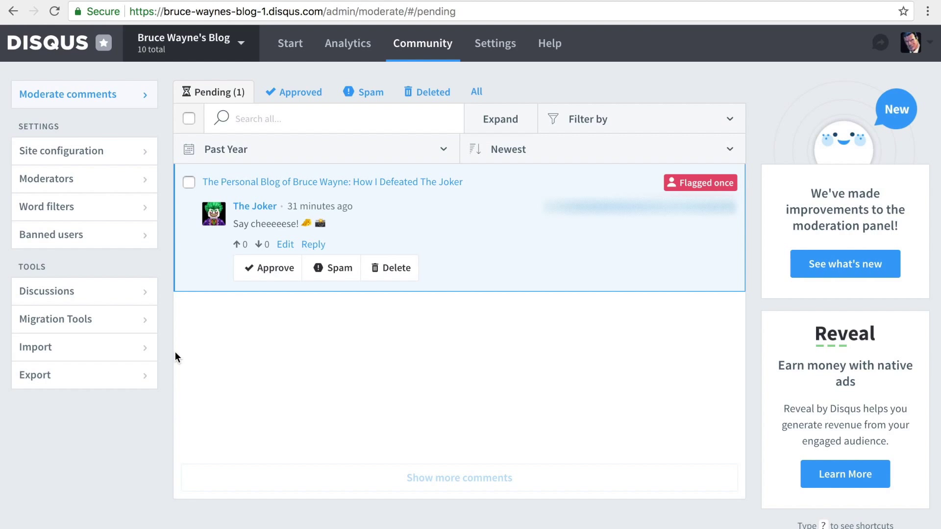
- Go from the moderation queue to Site configuration to reach the Community settings
click(118, 150)
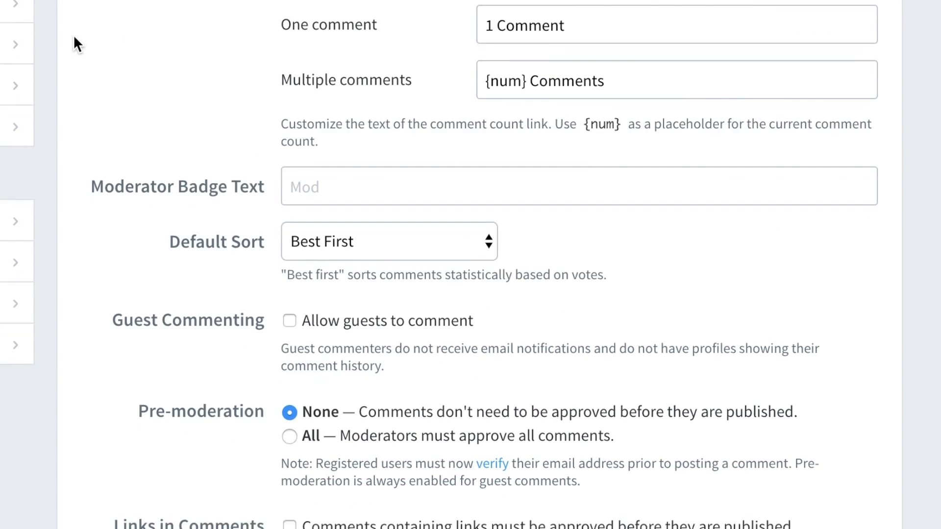
- Save superman, harvey, rachel, joker, riddler as the restricted words in Word filters
scroll(185, 221, down, 3)
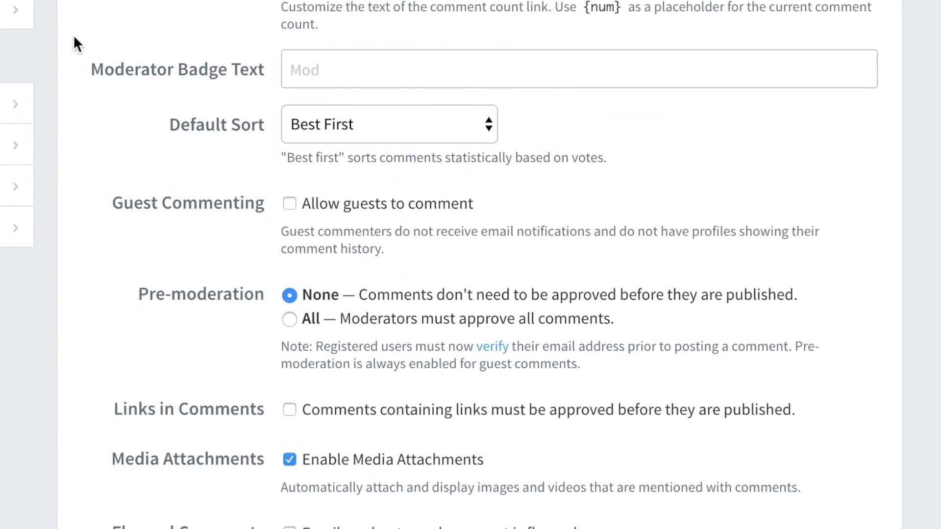
scroll(74, 37, down, 4)
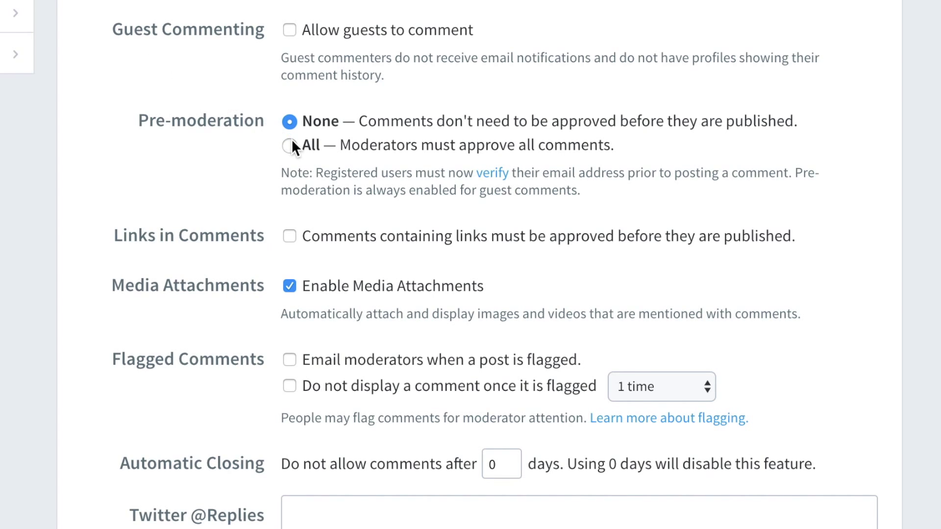
scroll(292, 150, down, 2)
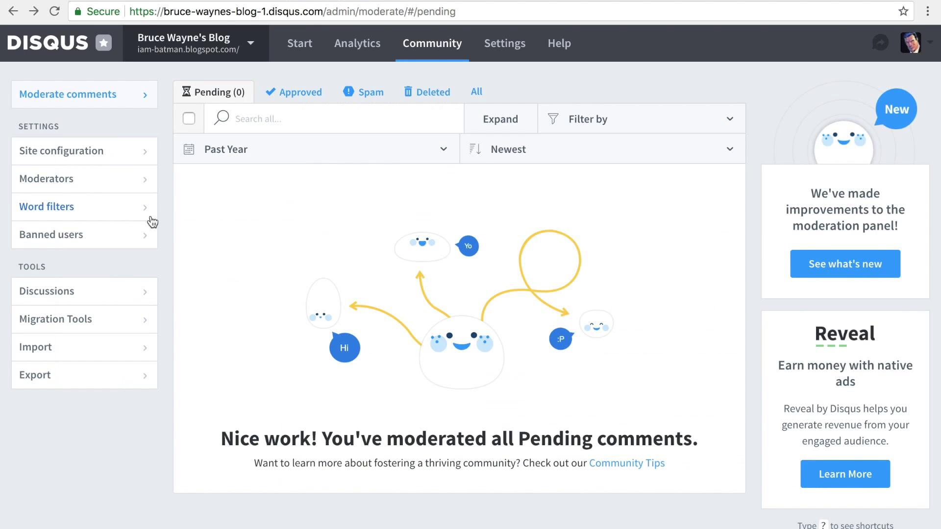
click(127, 212)
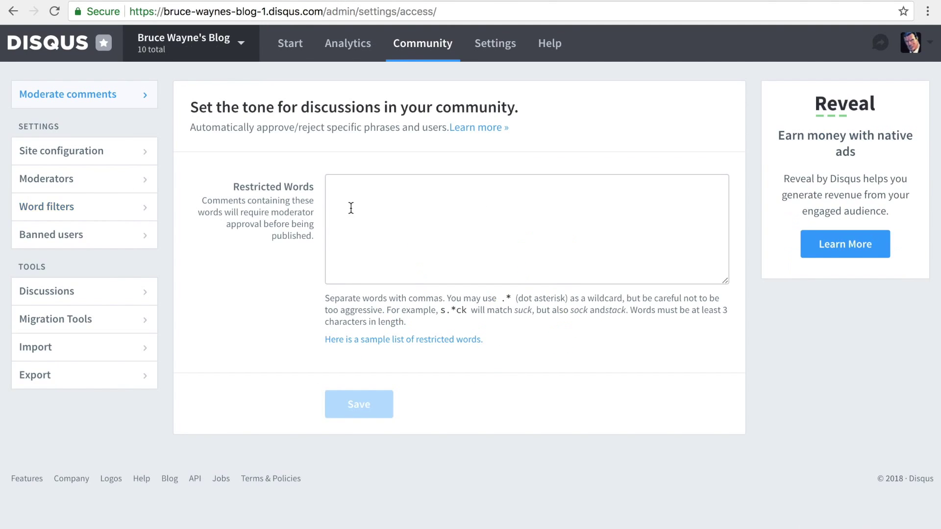
click(351, 207)
text(superman, harvey, rachel, joker, riddler)
click(338, 395)
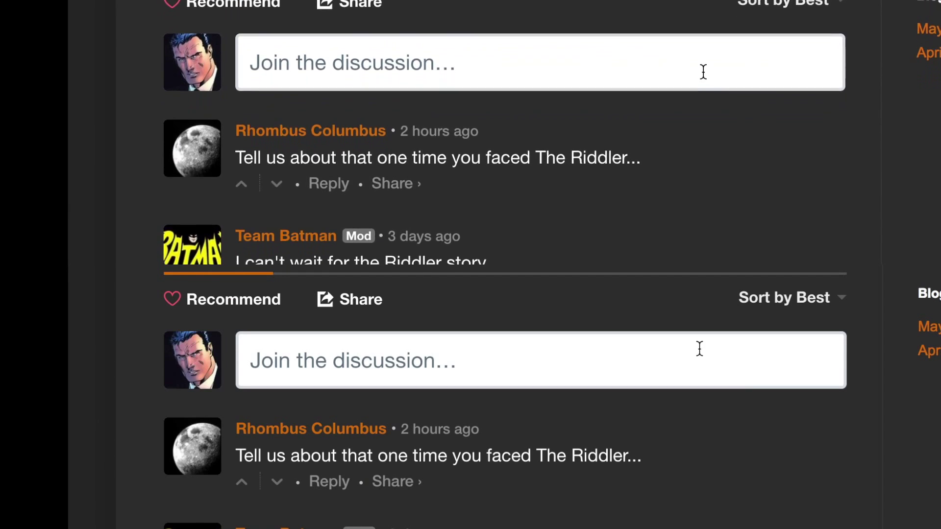
- Post a test comment containing the pasted imgur image link in the blog thread
click(702, 72)
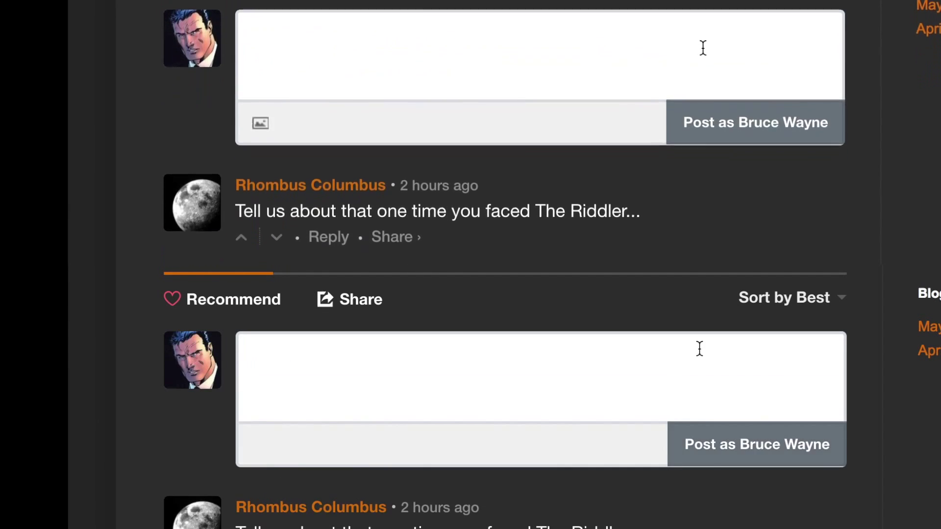
right_click(699, 349)
click(760, 443)
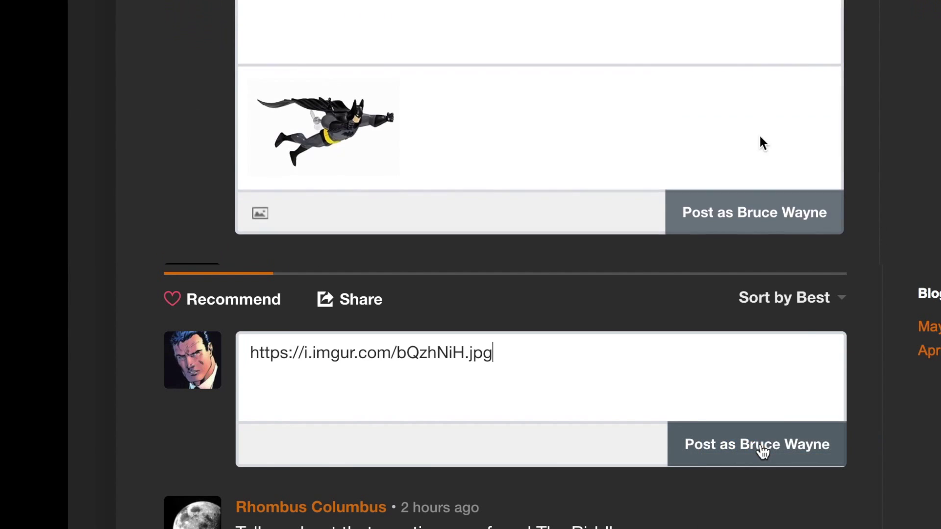
click(762, 447)
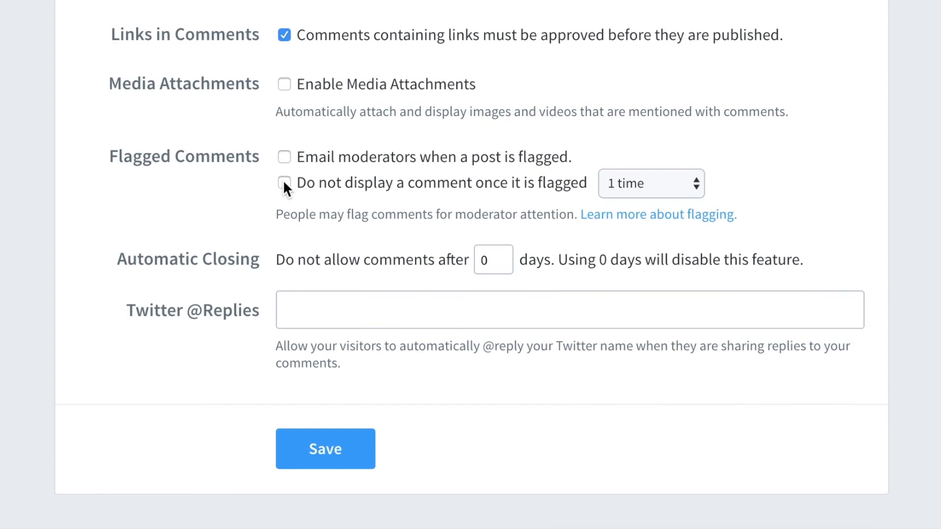
scroll(283, 181, down, 1)
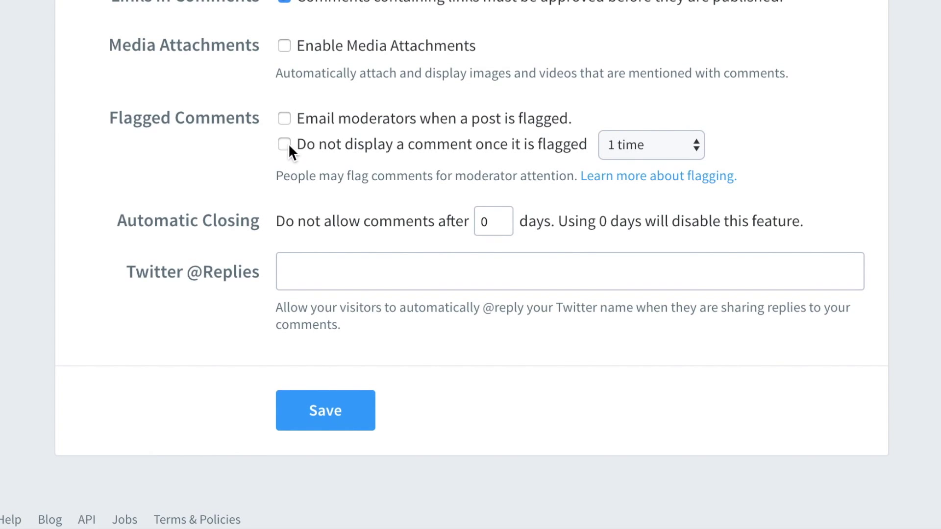
- Hide comments after 3 flags and auto-close threads after 14 days, then save
click(622, 143)
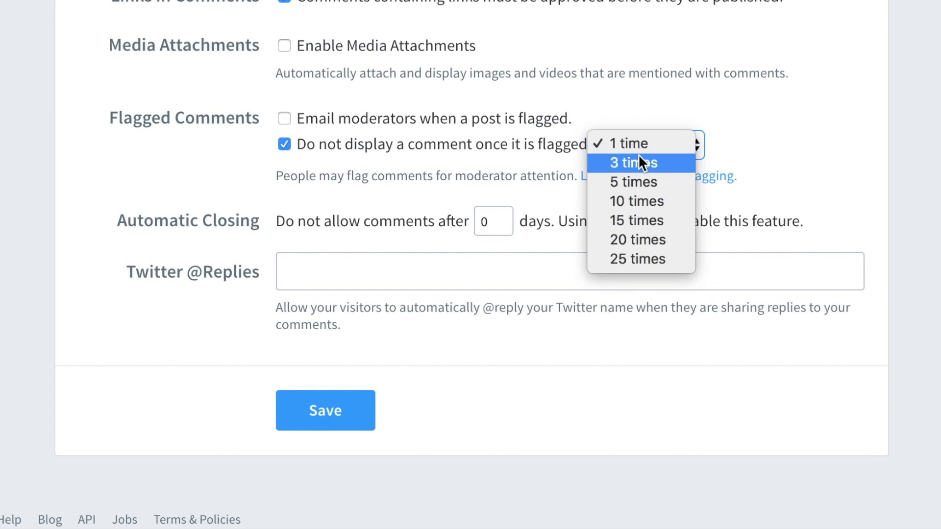
click(642, 162)
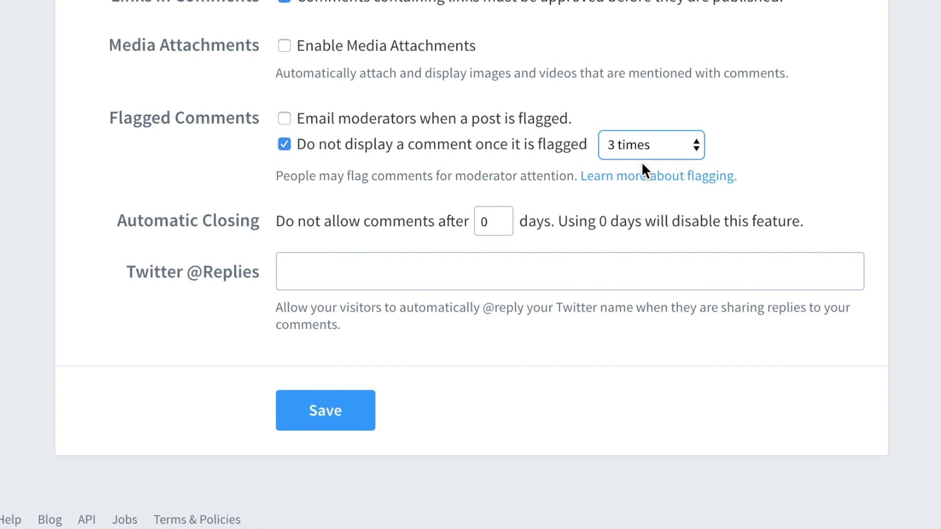
click(485, 221)
key(BackSpace)
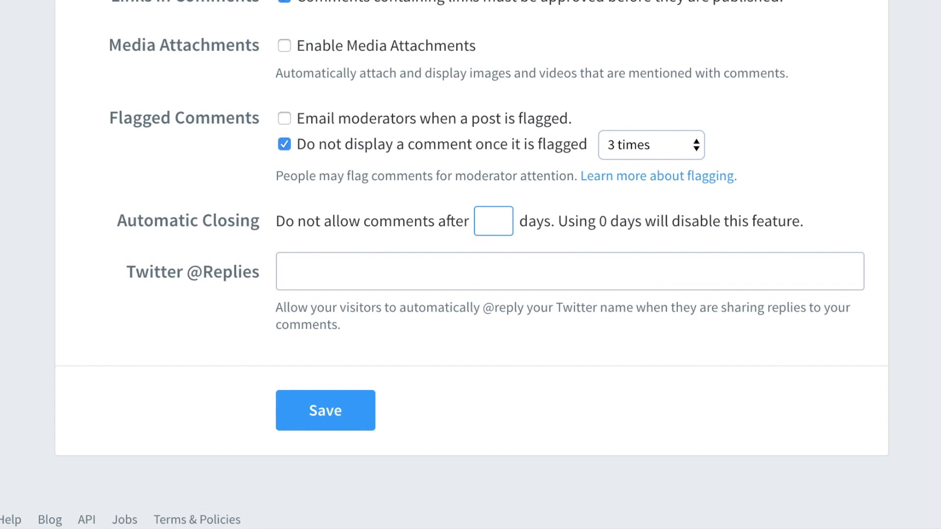
text(14)
click(355, 408)
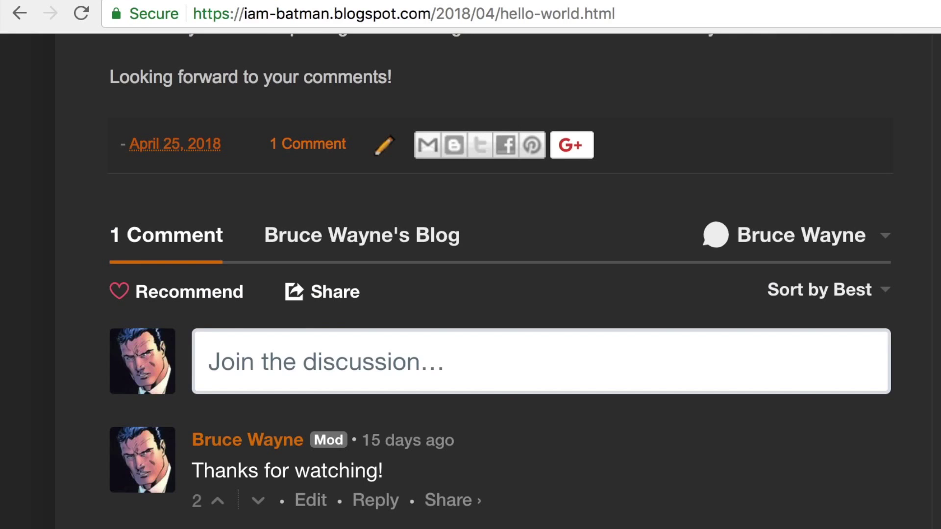
- Close the hello-world post's comment thread from the embed's account menu
click(829, 239)
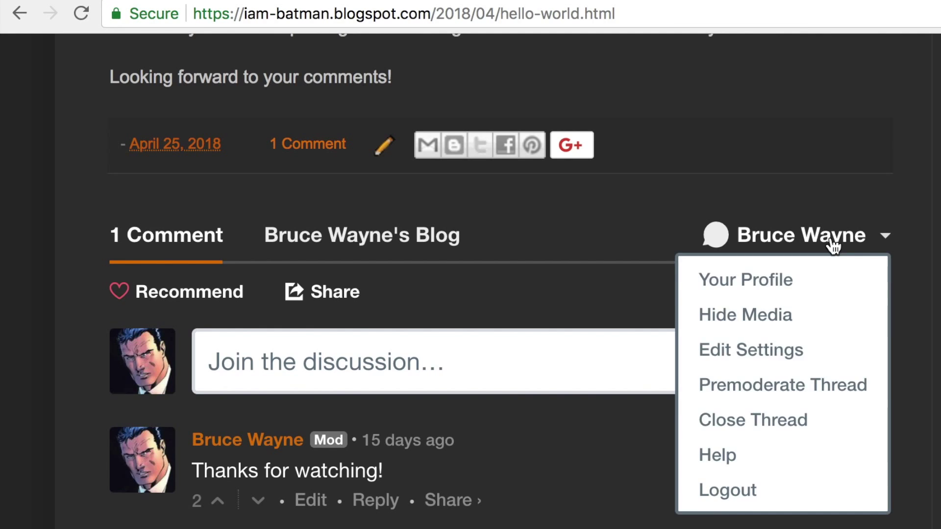
click(826, 422)
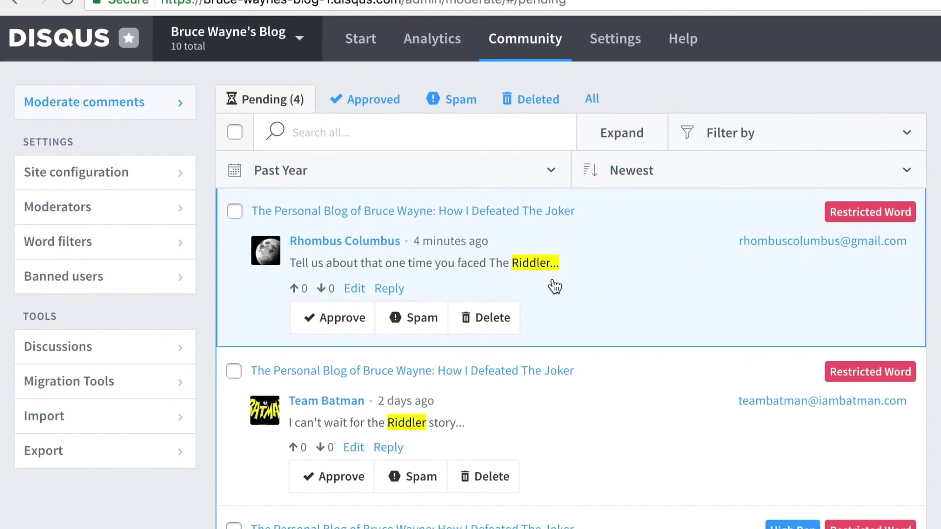
- Approve the Riddler and Joker questions, reply 'Me too!' to the story comment, delete 'Say cheeeeese!'
click(359, 312)
click(387, 280)
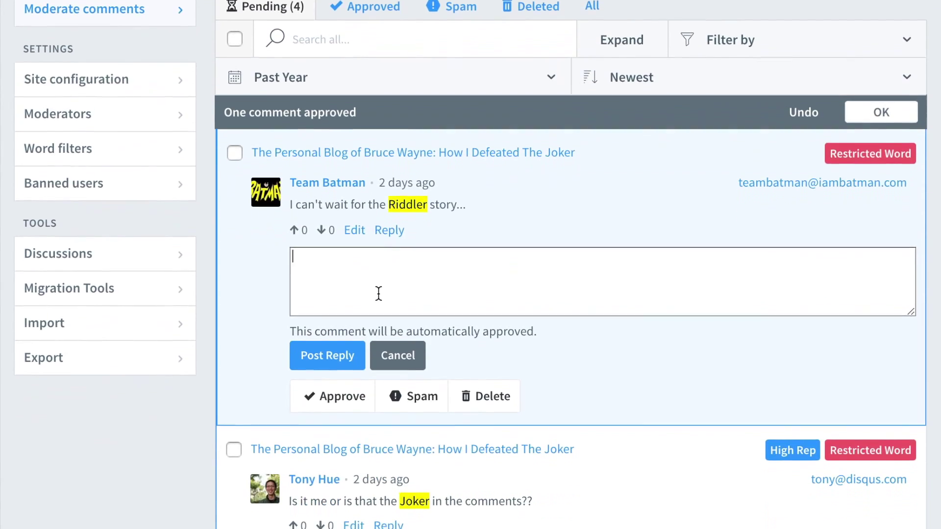
text(Me too!)
click(338, 344)
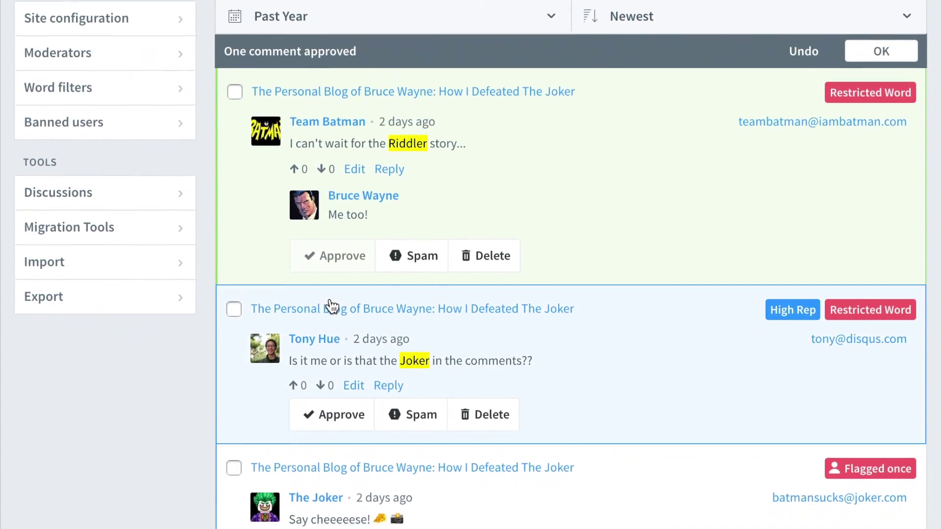
click(332, 292)
click(485, 447)
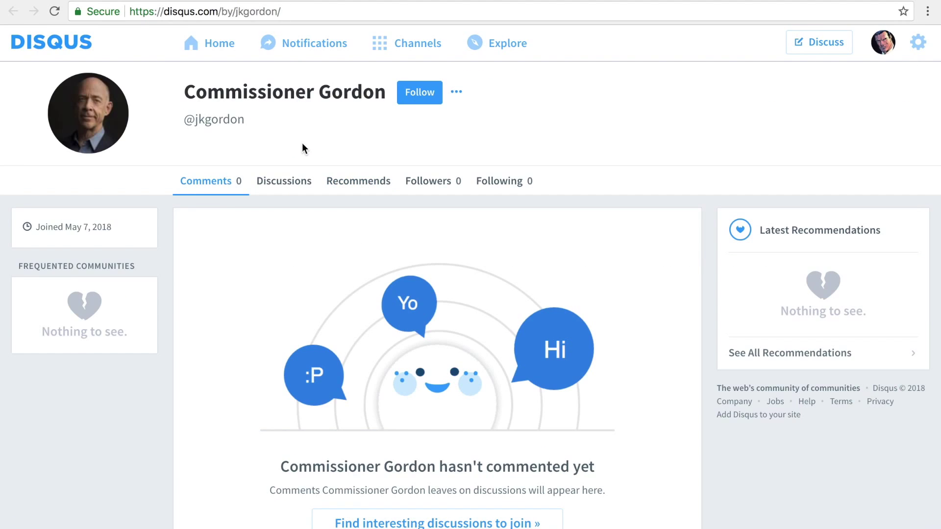
- Copy the commenter's profile handle and paste it into Moderators to add them as moderator
double_click(227, 120)
right_click(227, 120)
click(262, 148)
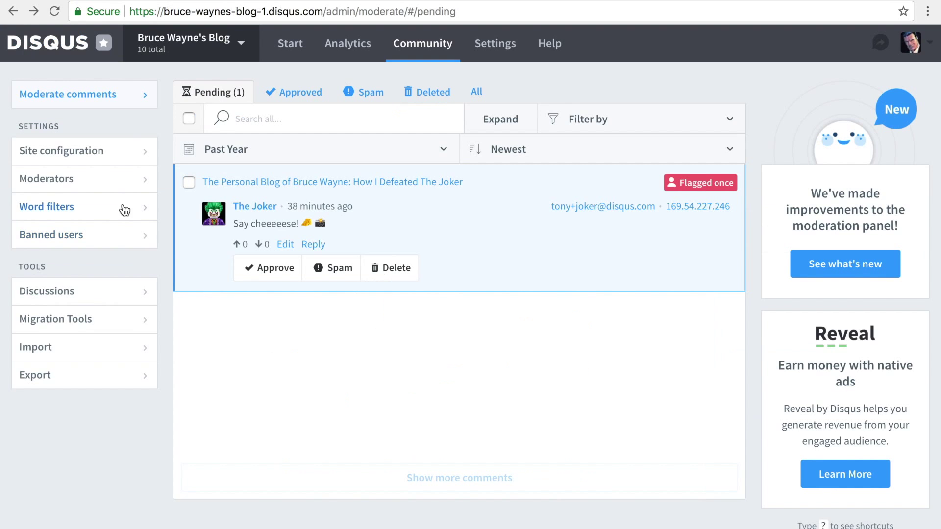
click(105, 181)
click(487, 296)
key(super+v)
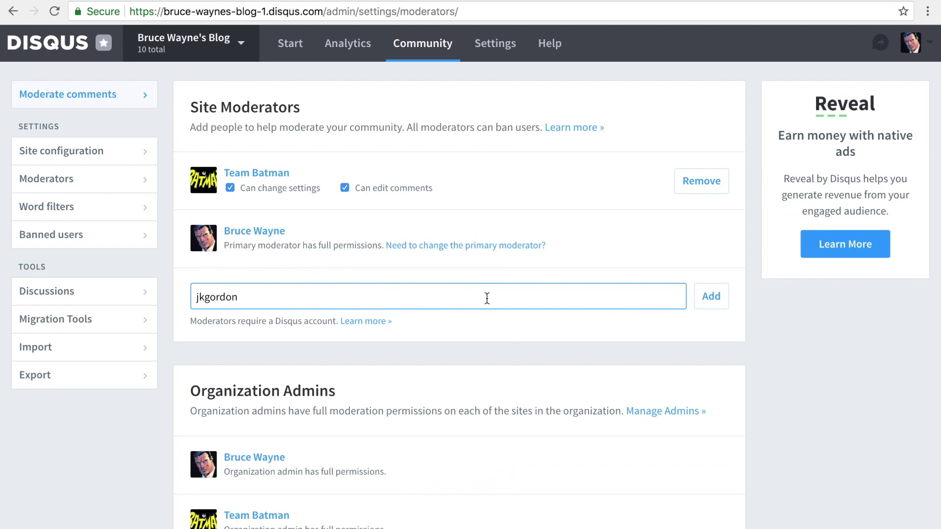
click(709, 296)
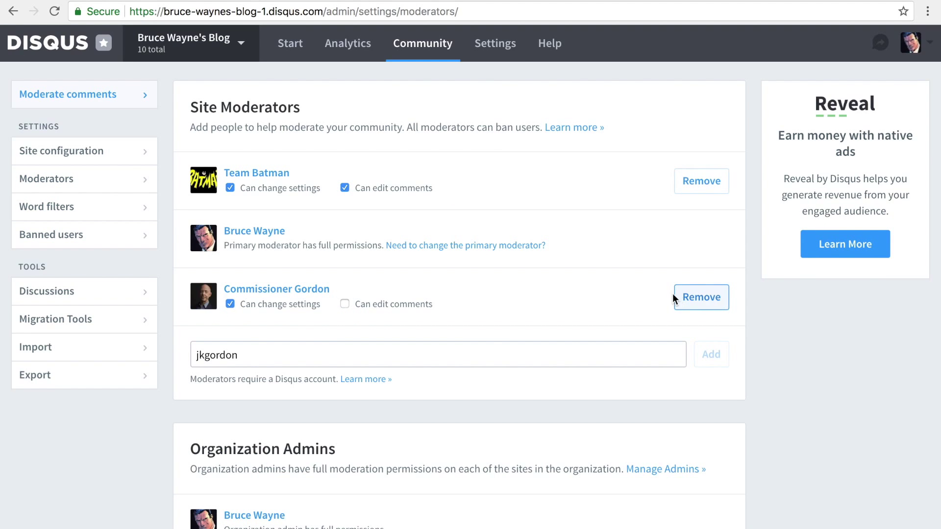
click(495, 47)
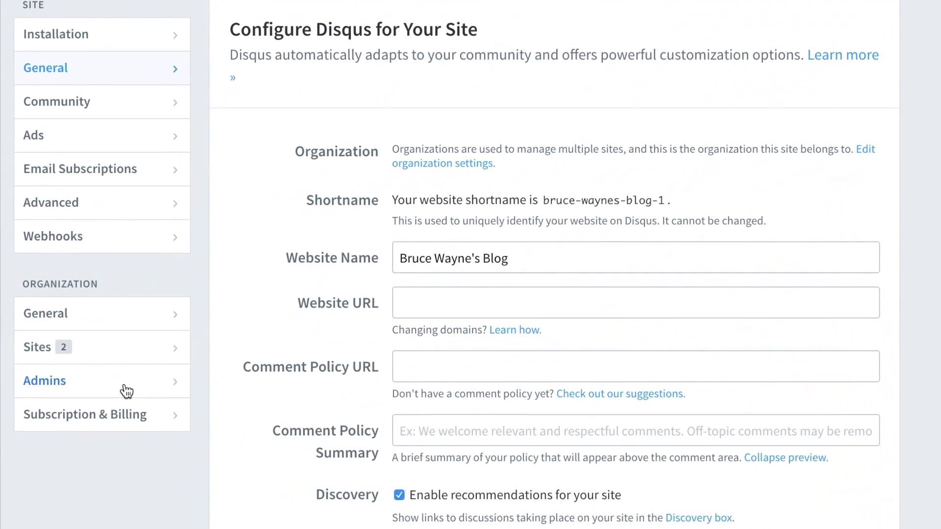
- Add team_batman as an organization admin under Admins
click(134, 386)
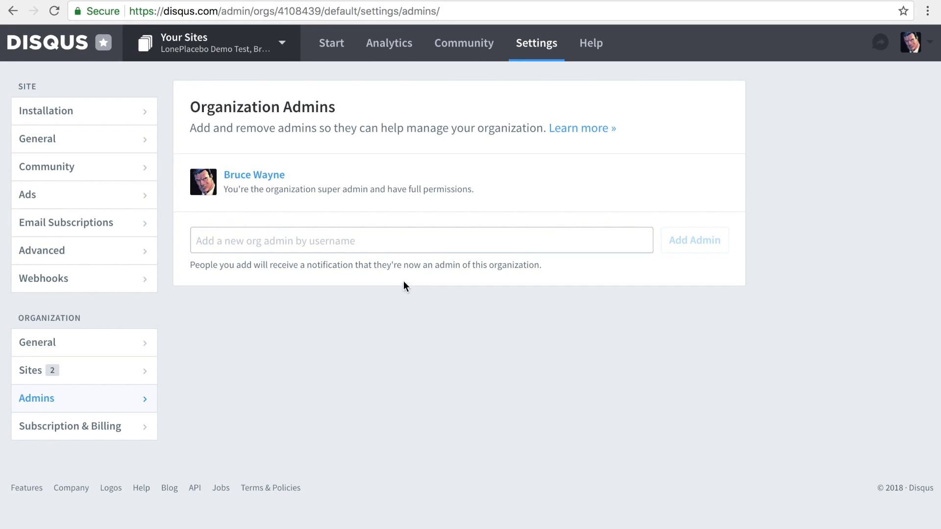
click(376, 239)
text(team_batman)
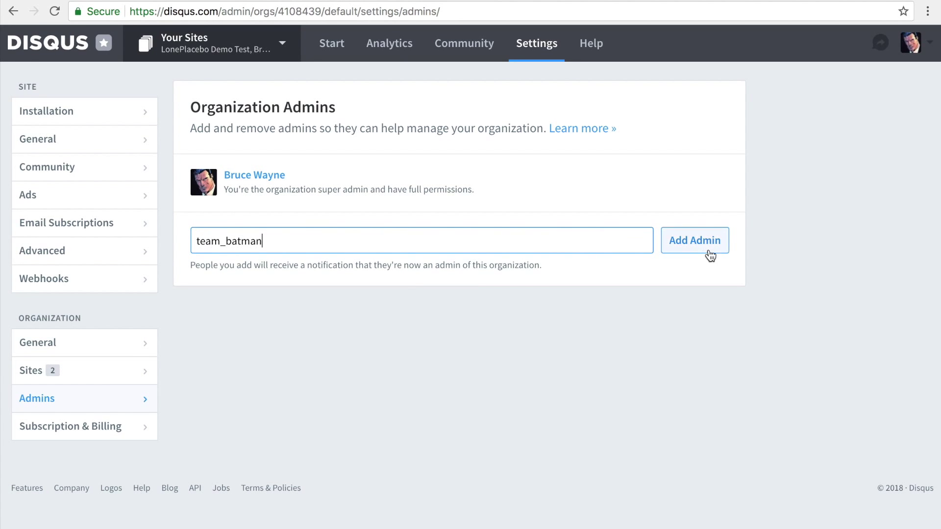
click(709, 248)
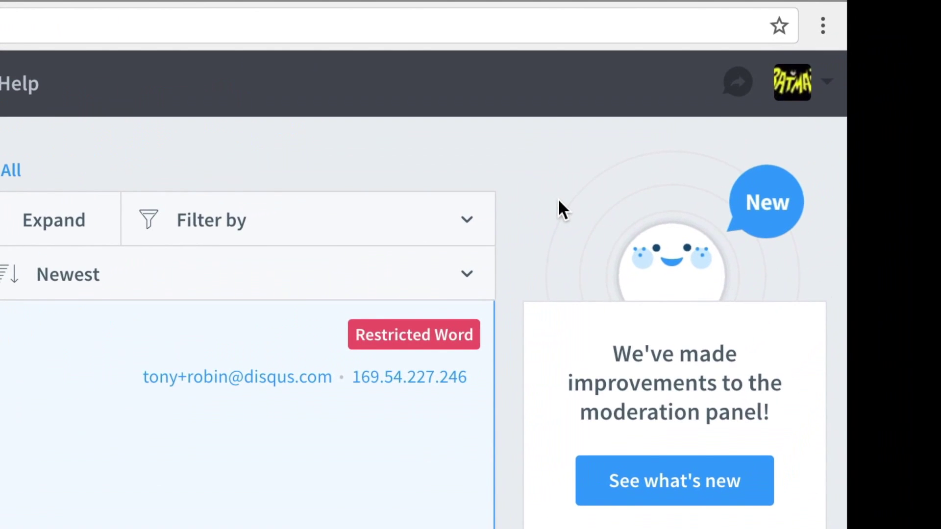
- Tick Bruce Wayne's Blog in account Moderation email settings and save
click(819, 94)
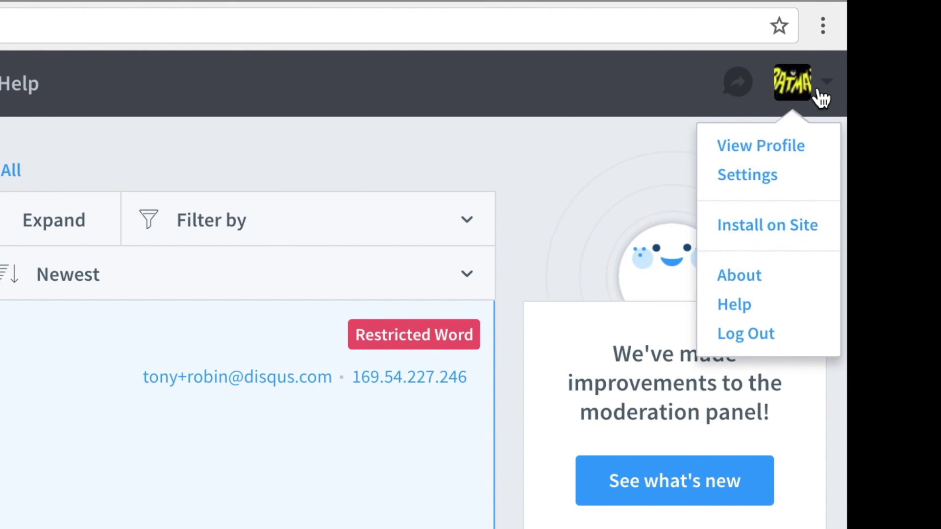
click(789, 176)
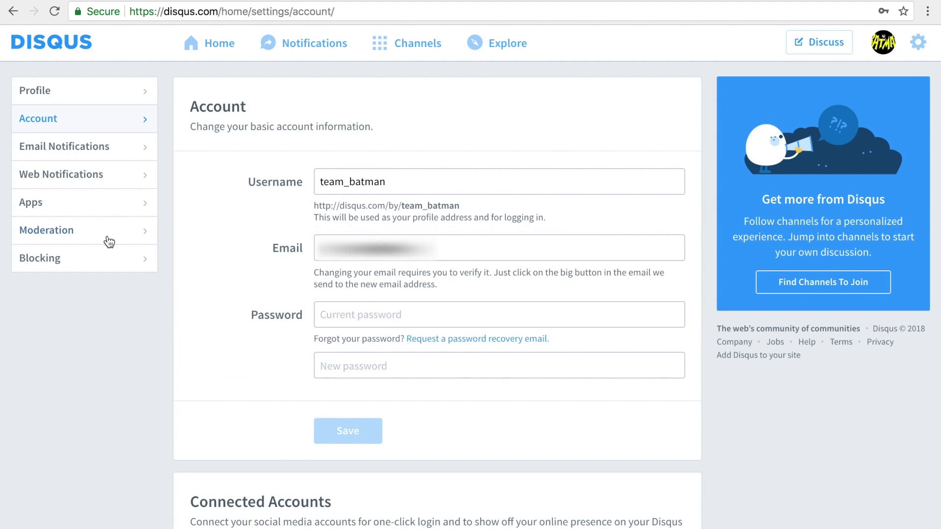
click(107, 241)
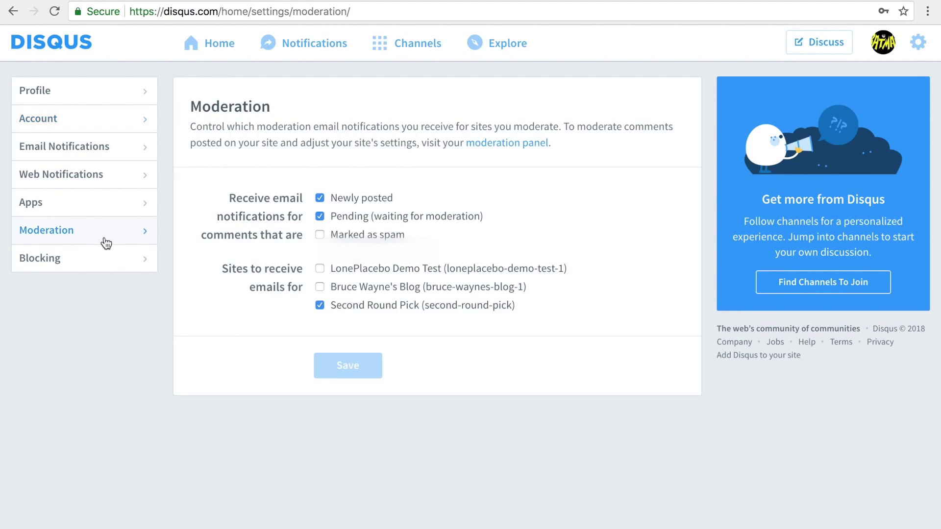
click(319, 287)
click(340, 371)
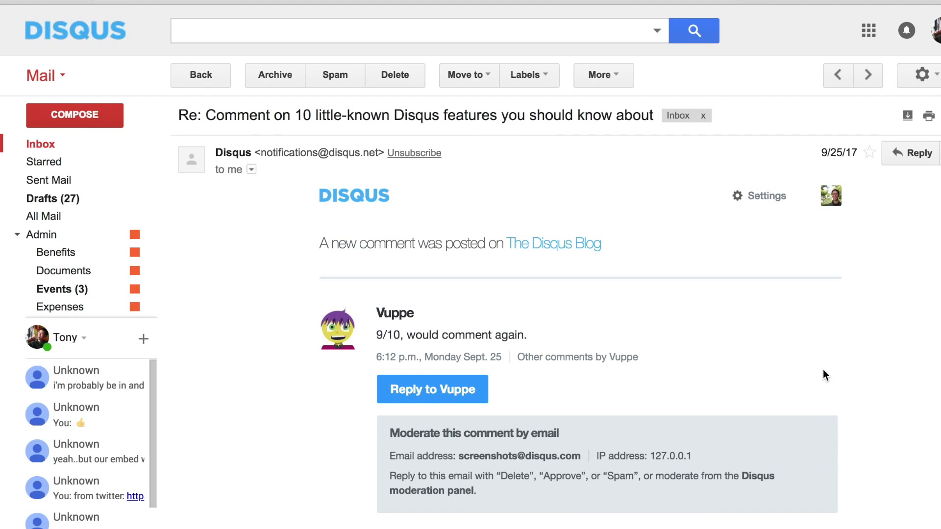
- Send 'Thanks for the comment!' as a Gmail reply to the Disqus notification
click(916, 153)
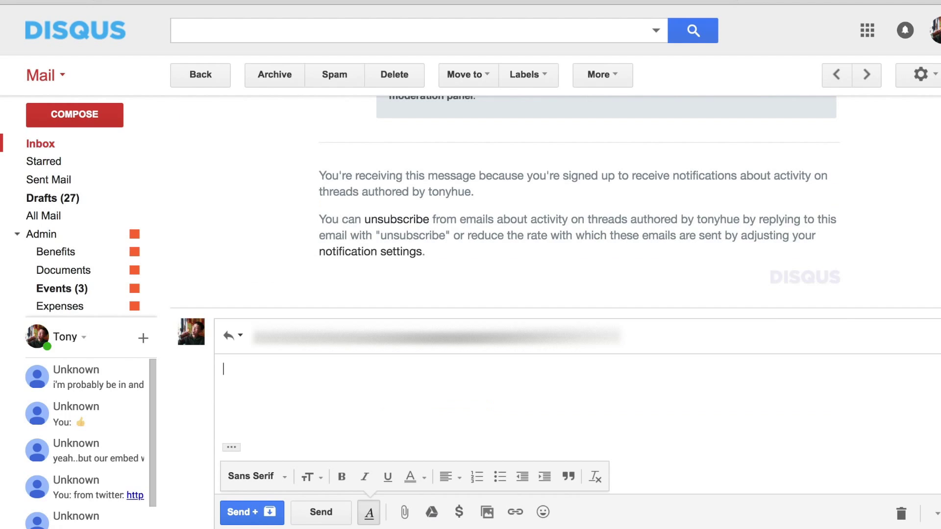
text(Thanks for the comment!)
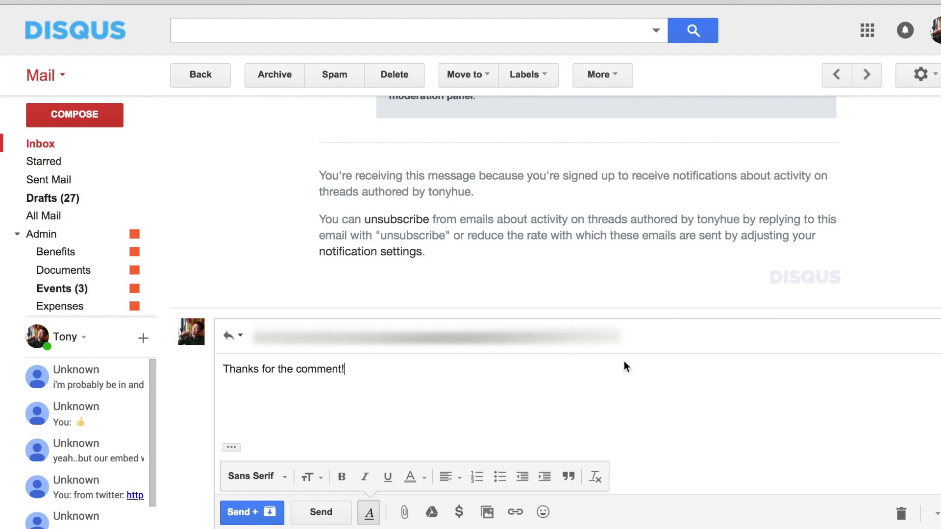
click(332, 521)
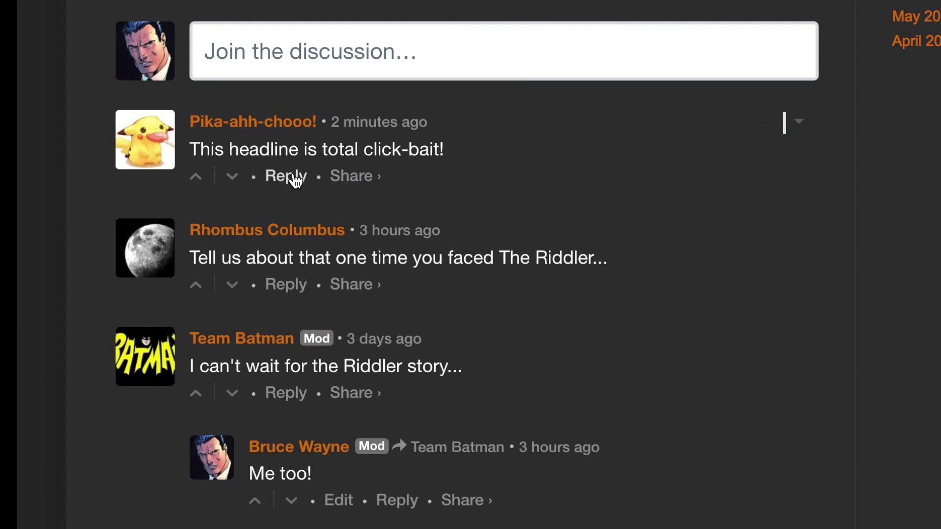
- Reply 'Forgive me!' to the click-bait comment
click(293, 177)
text(Forgive me!)
click(651, 336)
- Reply 'Stay tuned!' to the Riddler question and enter 'Dark Knight' as the moderator badge text
click(287, 451)
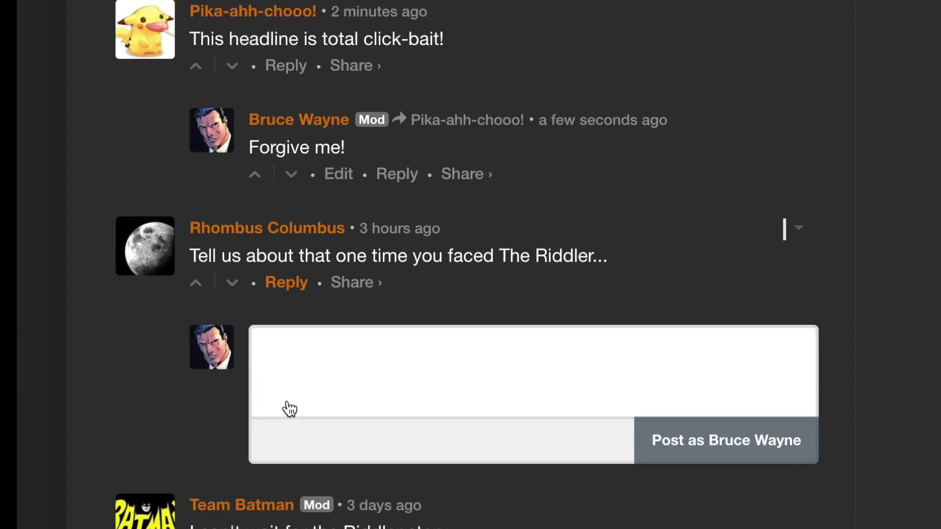
text(Stay tuned!)
click(699, 387)
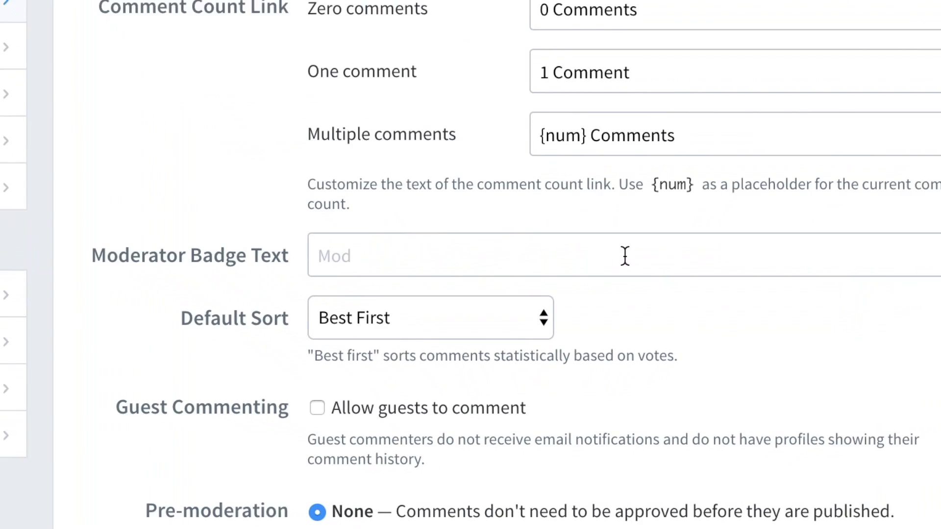
click(624, 256)
text(Dark Knight)
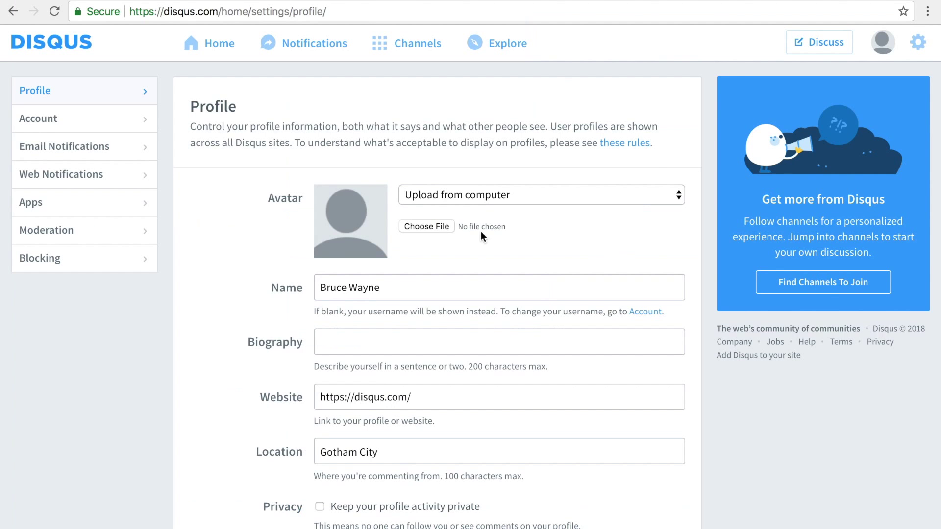
- Upload hot-stud.jpg as the avatar, set the bio 'Billionaire, crime-fighting vigilante, playboy', and save
click(427, 227)
double_click(475, 16)
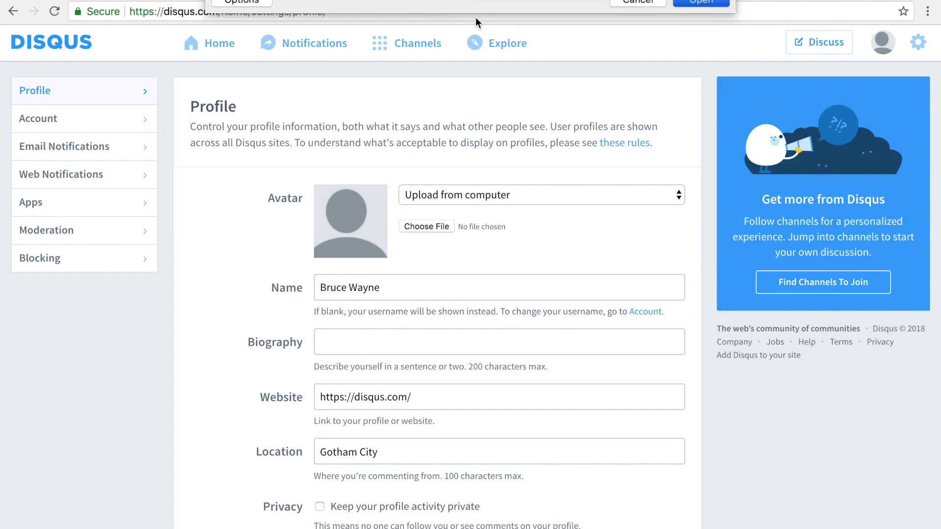
click(453, 346)
text(Billionaire, crime-fighting vigilante, playboy)
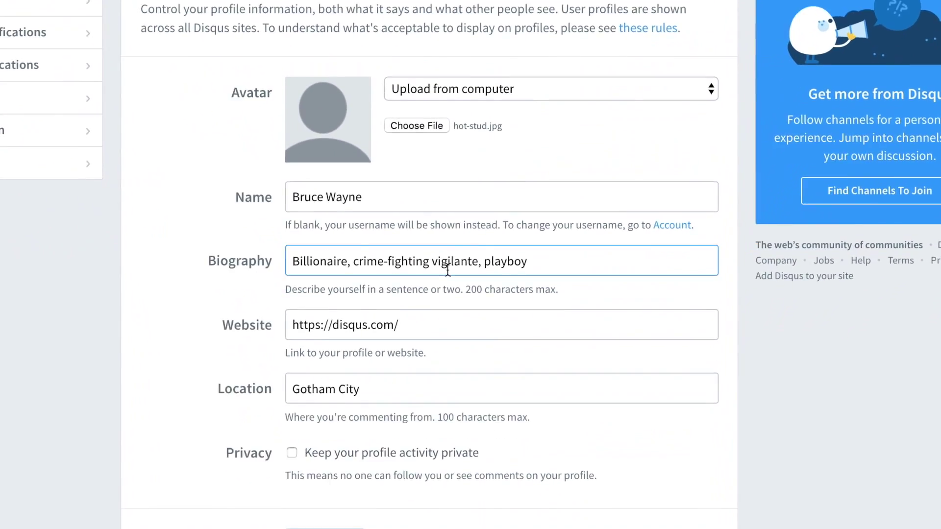
click(330, 473)
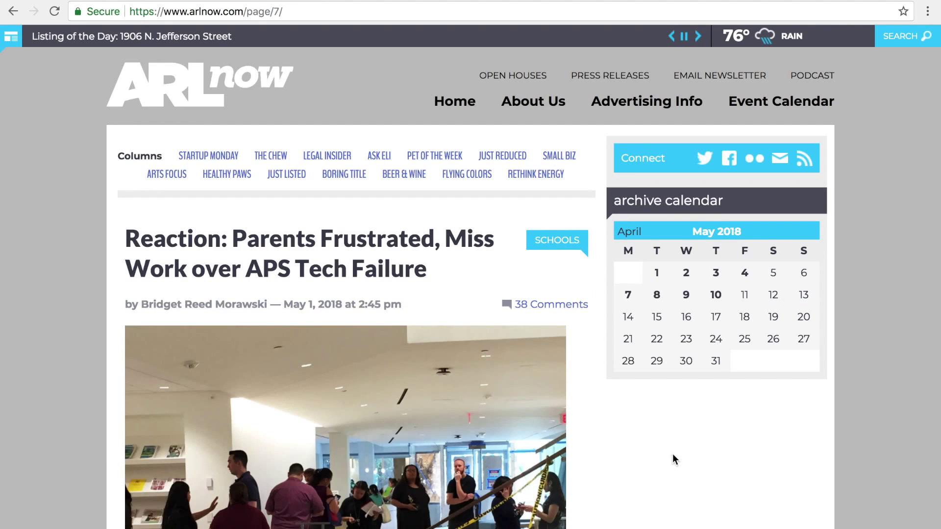
- Open the article's comment thread, write the comment 'I'm back', and enter the shortname 'iambatman'
click(548, 308)
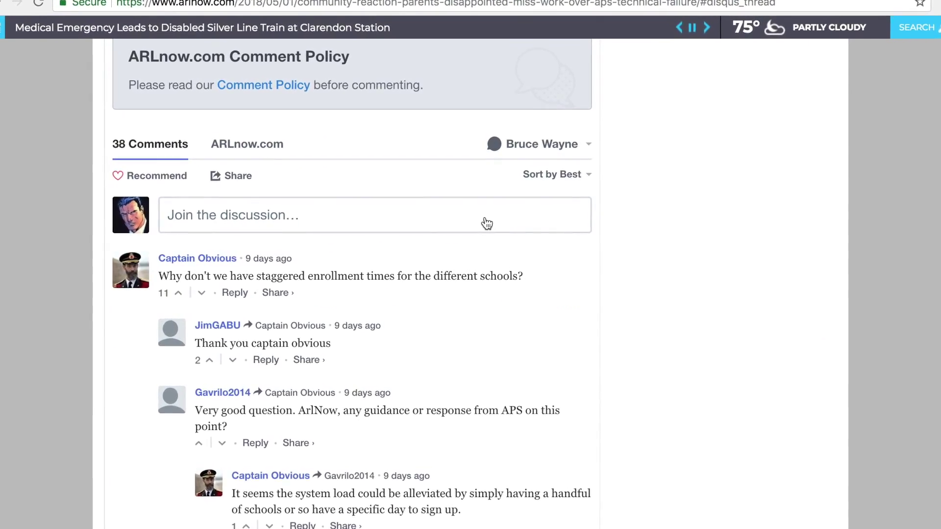
click(486, 224)
text(I'm back)
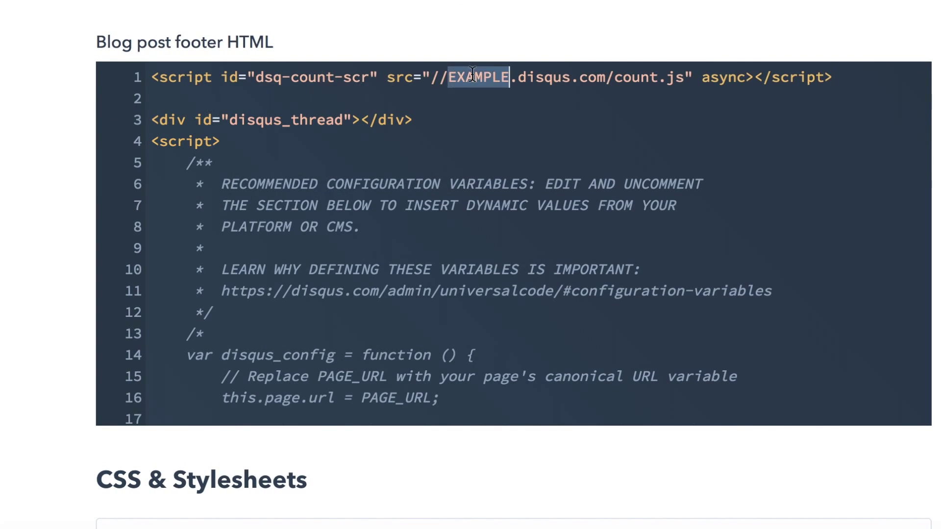
text(iambatman)
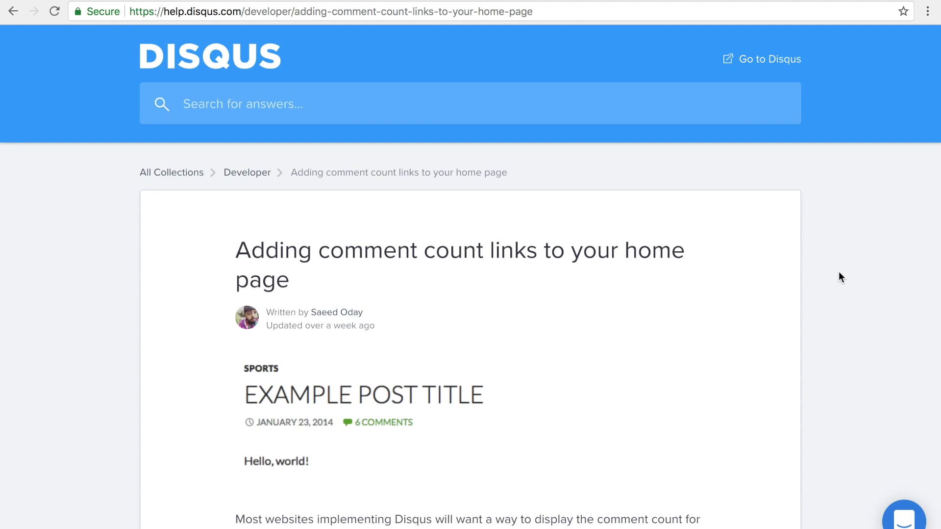
scroll(839, 273, down, 4)
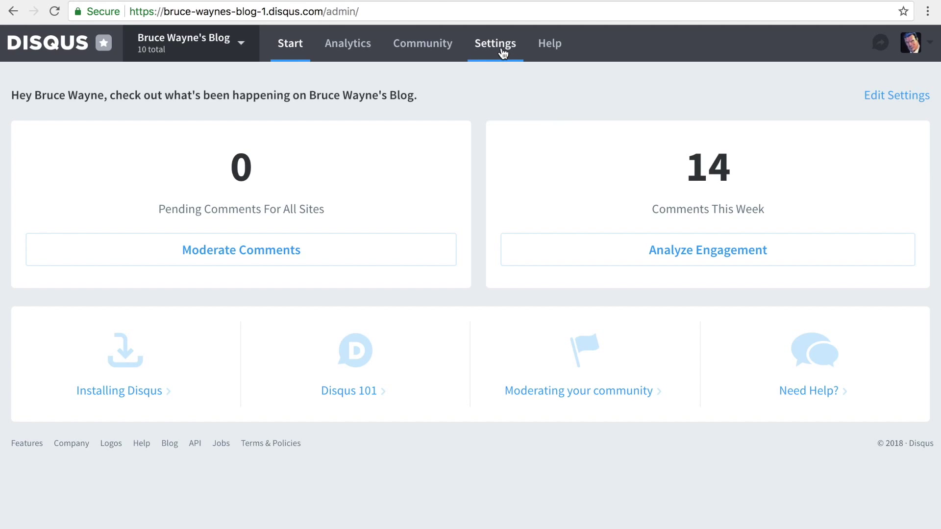
- In General settings, paste the comment policy URL and add the 'Remember to be respectful when commenting…' summary
click(502, 52)
scroll(506, 53, down, 3)
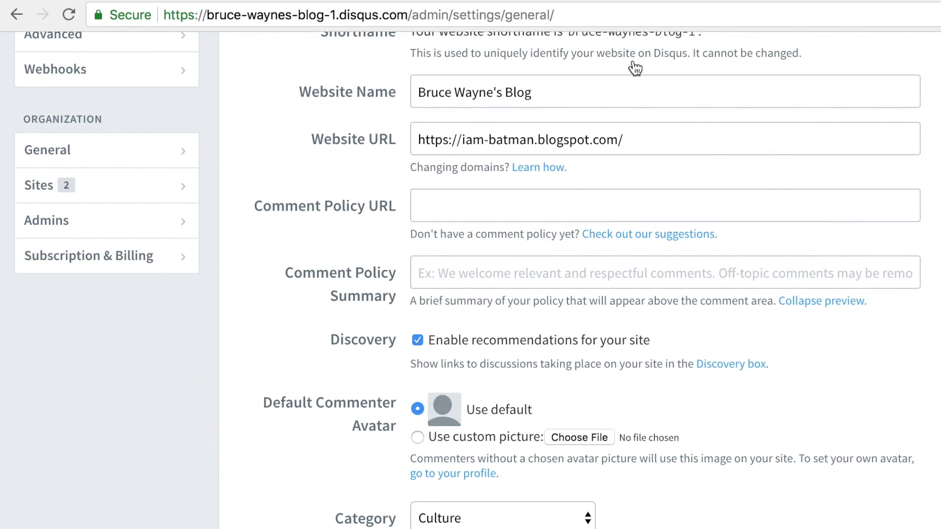
click(571, 206)
text(https://iam-batman.blogspot.com/comment-policy)
click(538, 271)
text(Remember to )
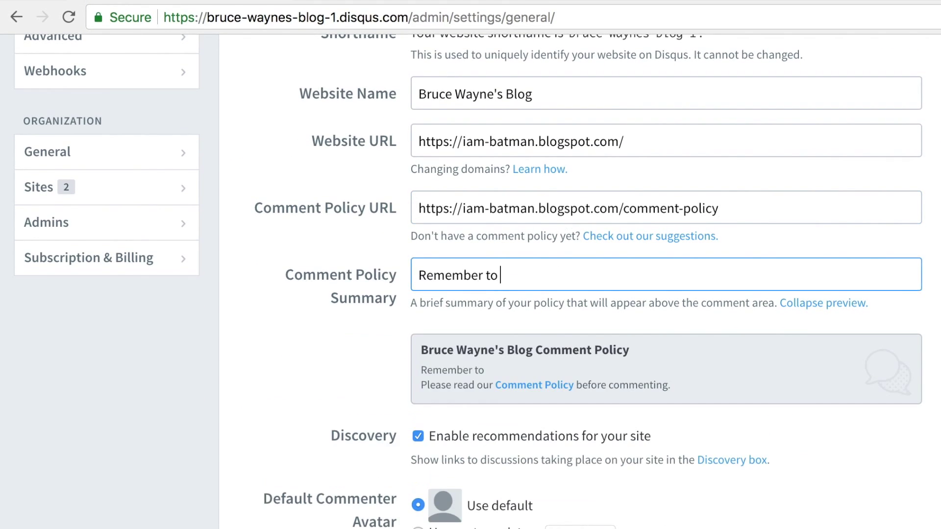
text(be respectful when commenting. @mention a moderator if you have any questions.)
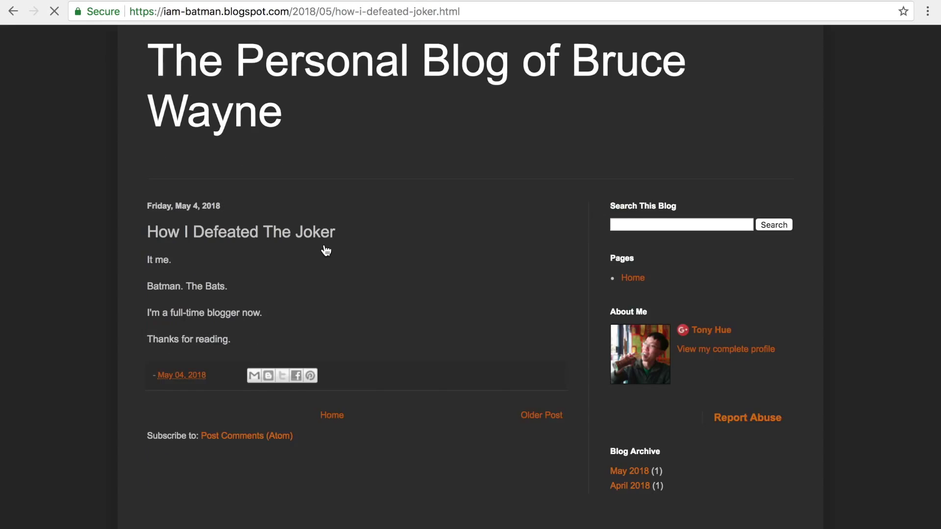
scroll(325, 241, down, 5)
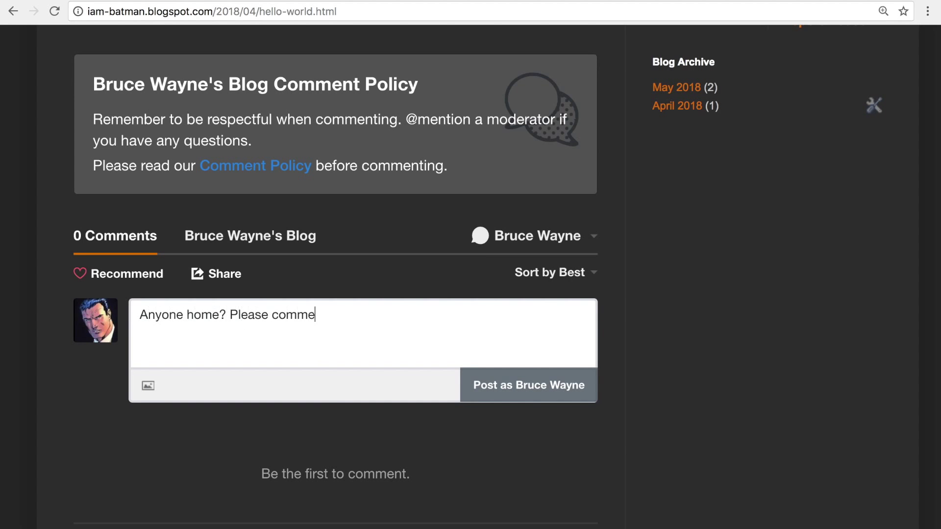
- Post the comment 'Anyone home? Please comment...', then write the Tumblr comments announcement tagged #hallelujah
text(nt...)
click(495, 392)
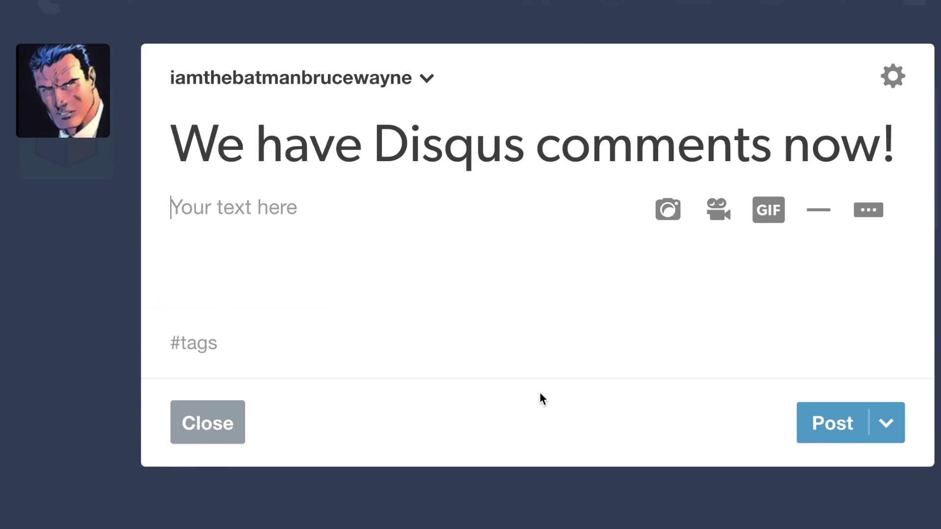
text(I'm excited to sh)
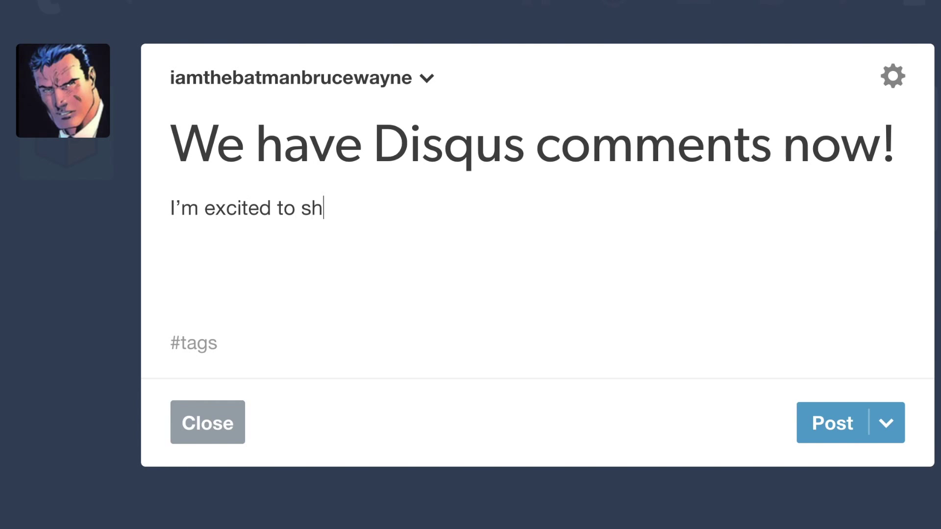
text(are that we now have comments! Join )
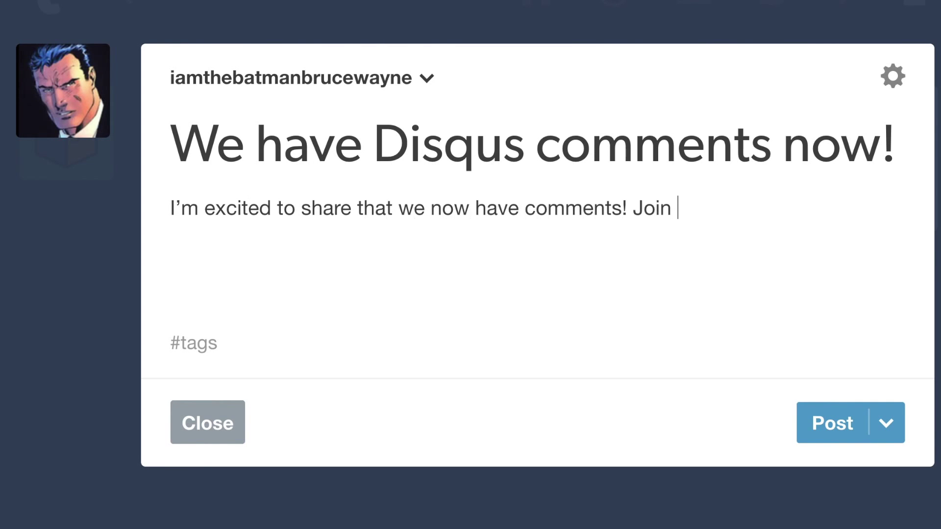
text(us in the discussion below!)
click(247, 342)
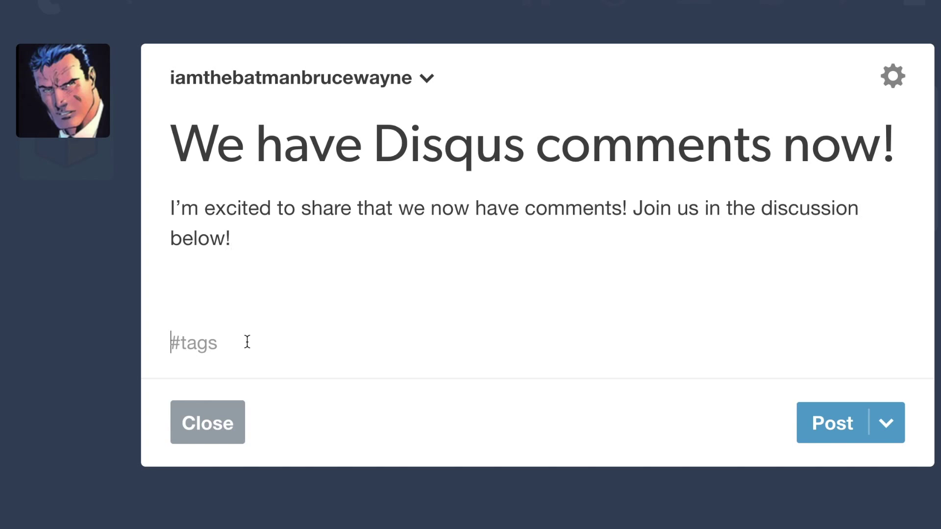
text(hallelujah)
key(Return)
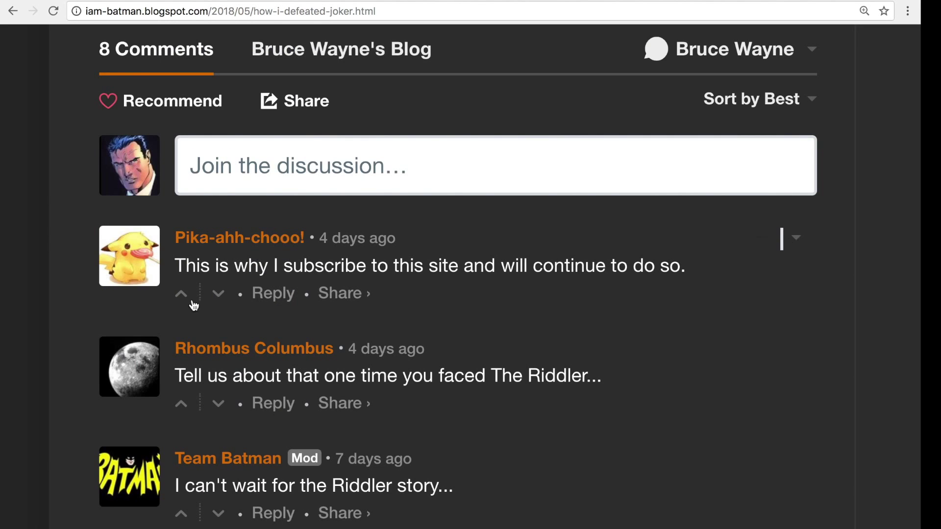
- Upvote the subscription-praise comment and both Riddler comments on the Joker post
click(197, 296)
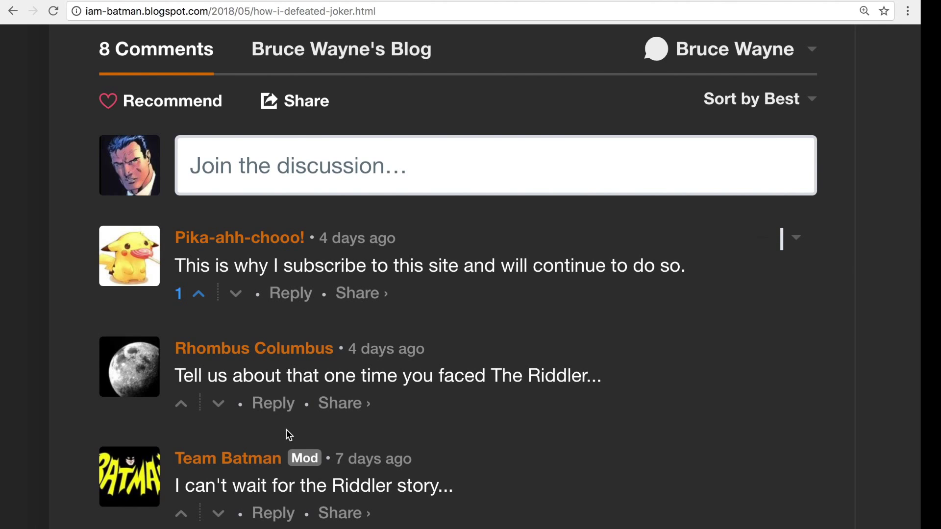
click(186, 403)
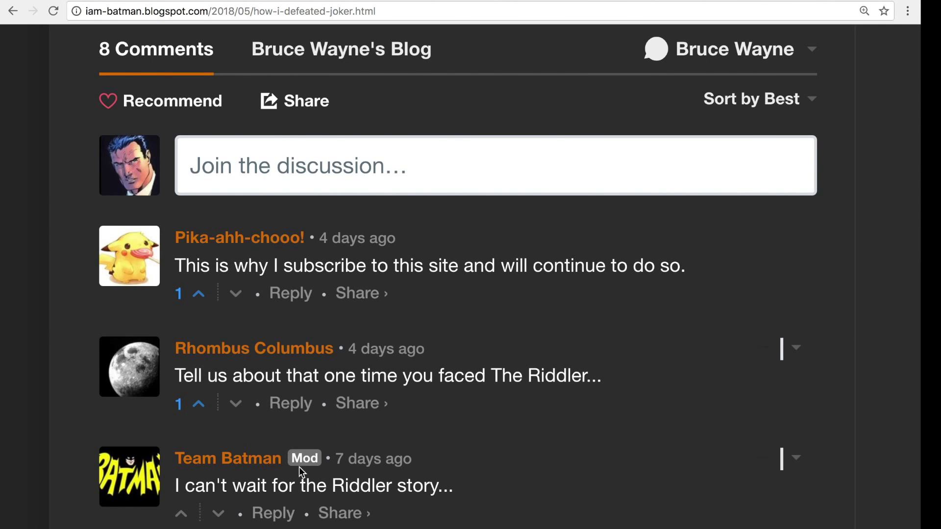
click(181, 513)
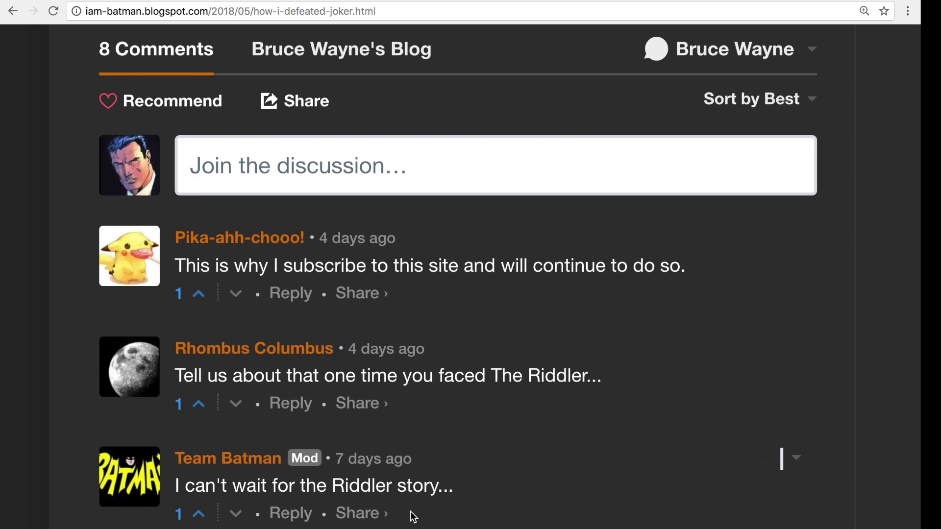